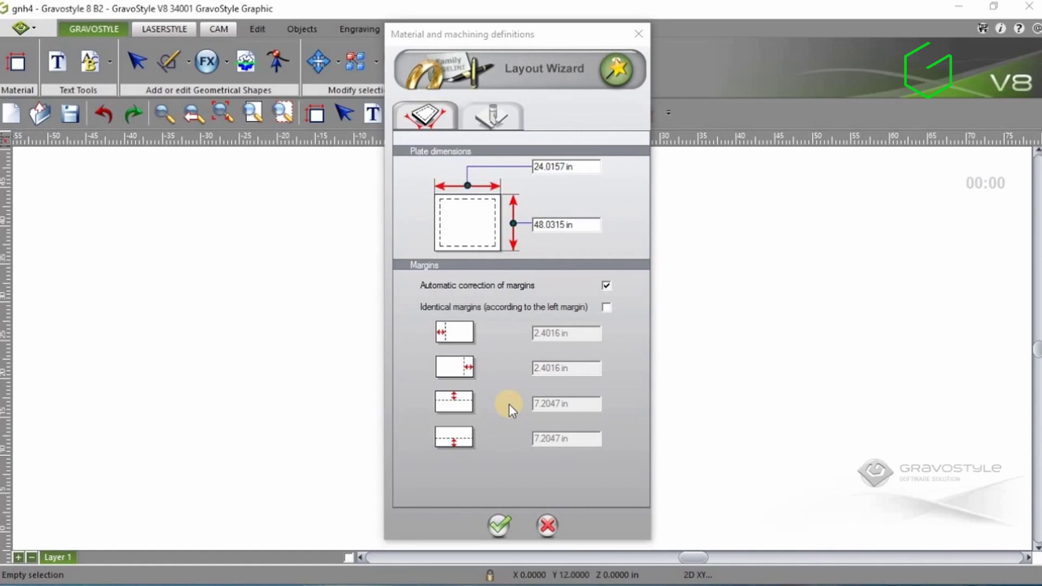
Step: Confirm the 24 × 48 inch plate with automatic margins and return to the canvas
click(544, 520)
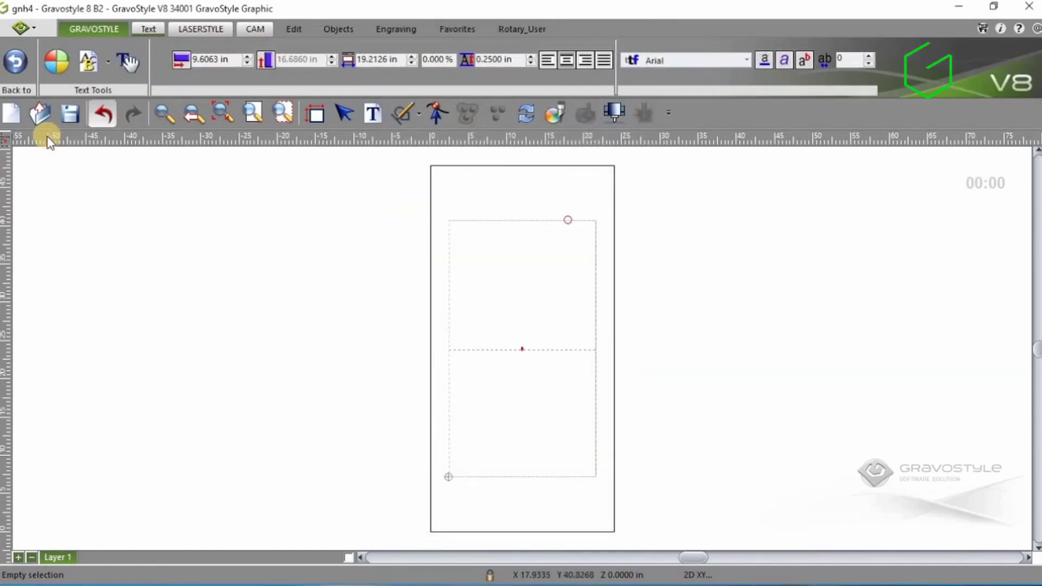
Step: Load MIMI'S GRAPES tribeca font.gnh, discarding the unsaved gnh4 drawing
click(45, 118)
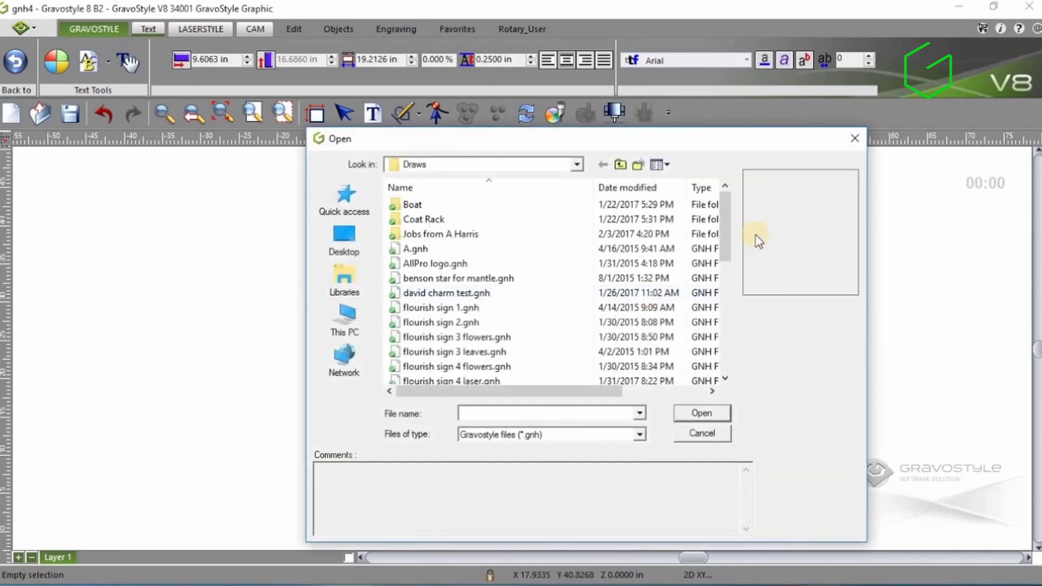
drag(724, 204, 721, 346)
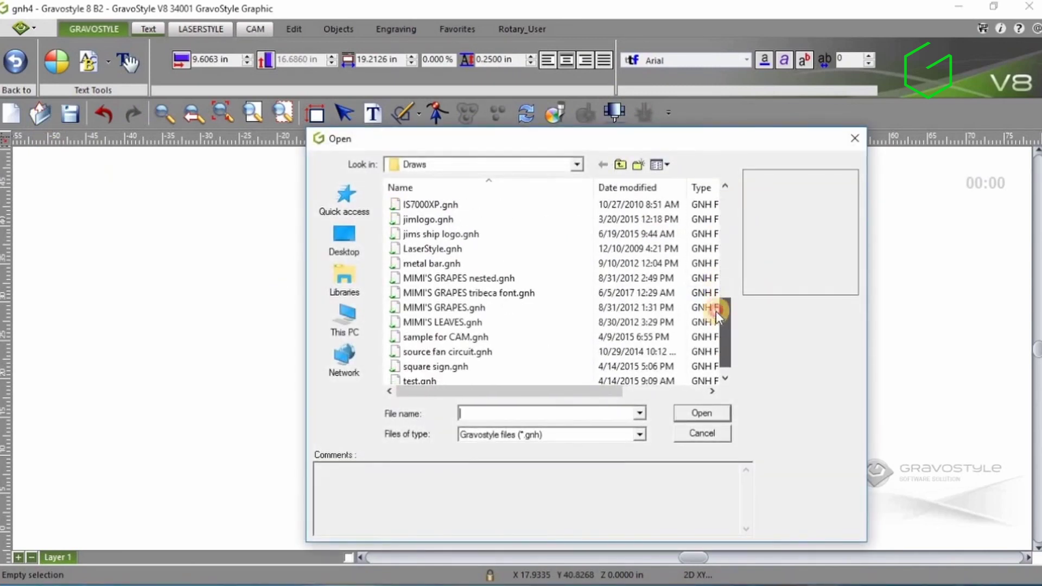
click(497, 293)
click(714, 410)
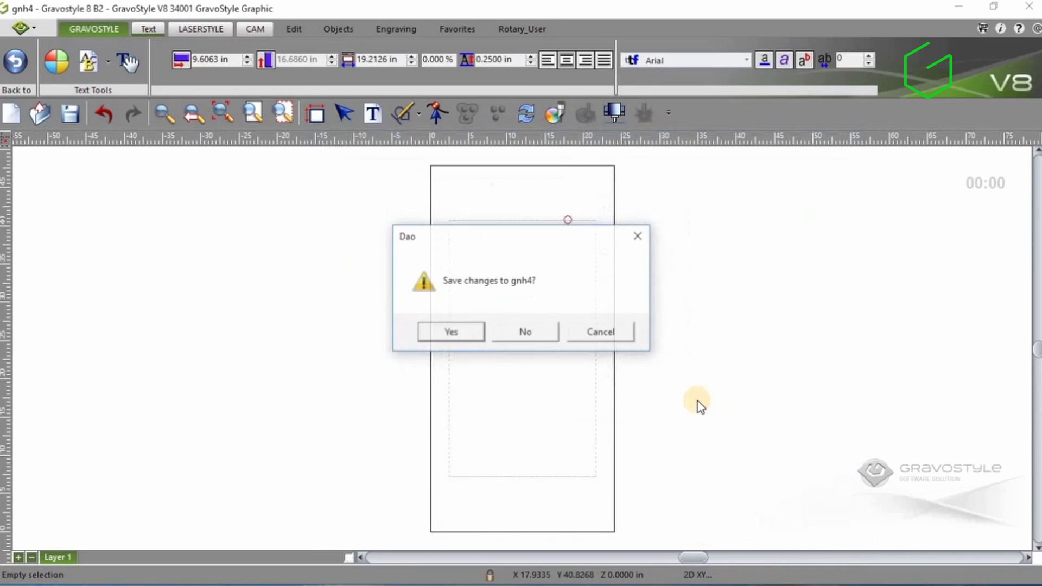
click(528, 332)
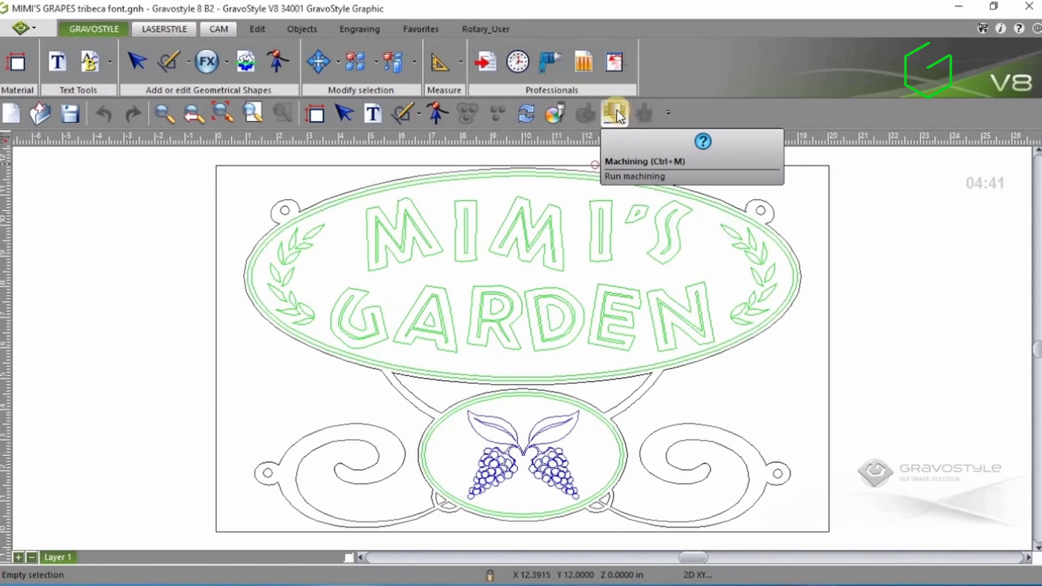
Step: Bring up the Machining dialog listing the IS8000 IQ machine and its three tools
click(616, 110)
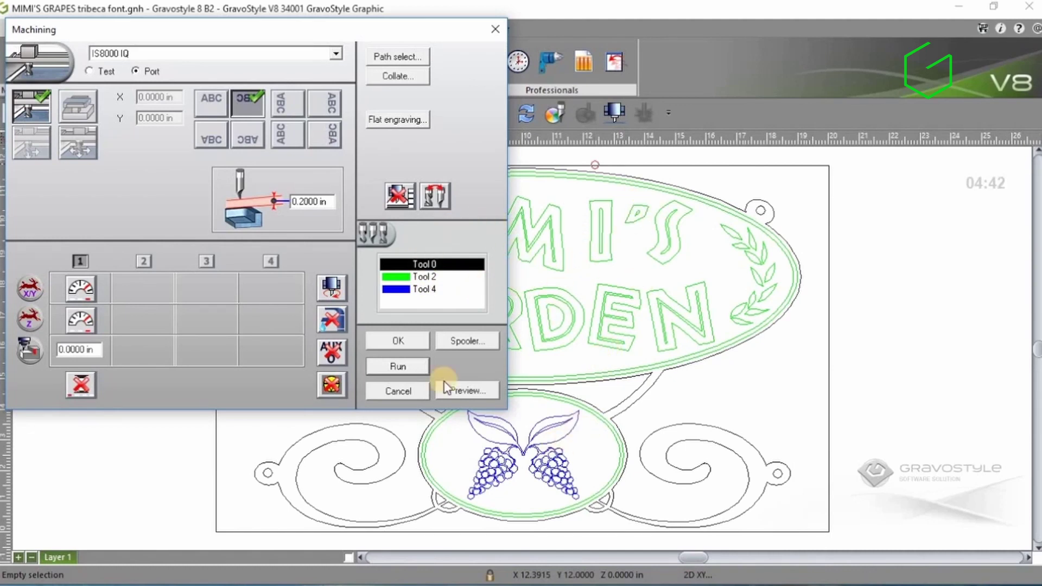
Step: Preview the toolpaths, inspect the top lettering closely, then fit the whole page
click(473, 389)
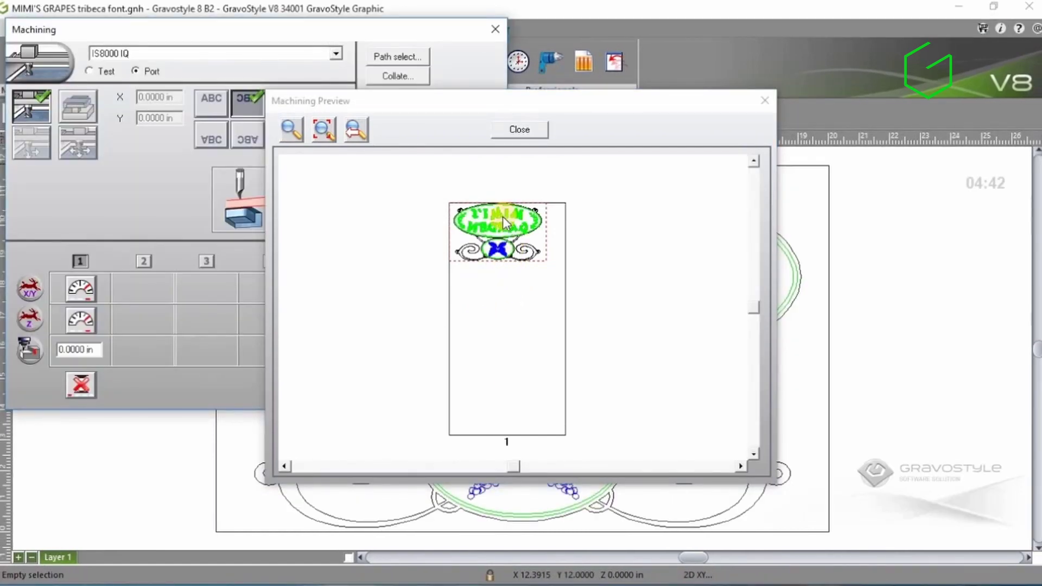
scroll(502, 219, up, 1)
scroll(489, 213, up, 1)
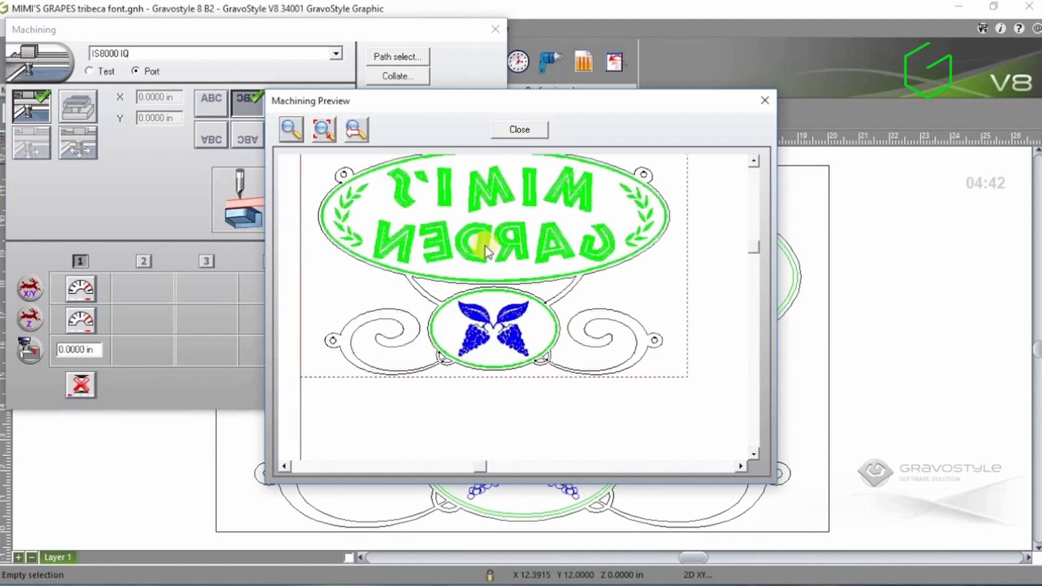
scroll(488, 212, up, 1)
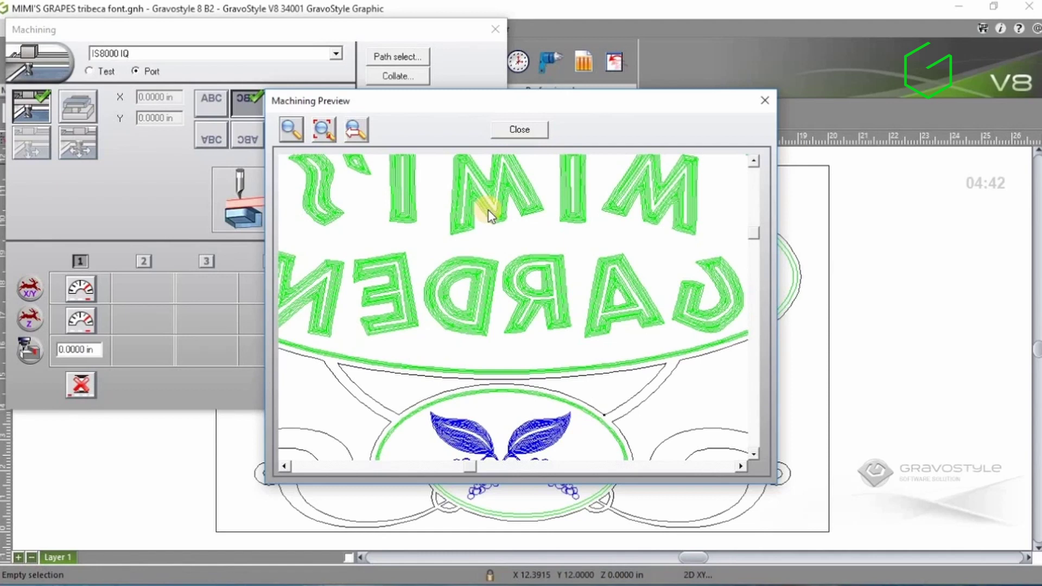
click(751, 161)
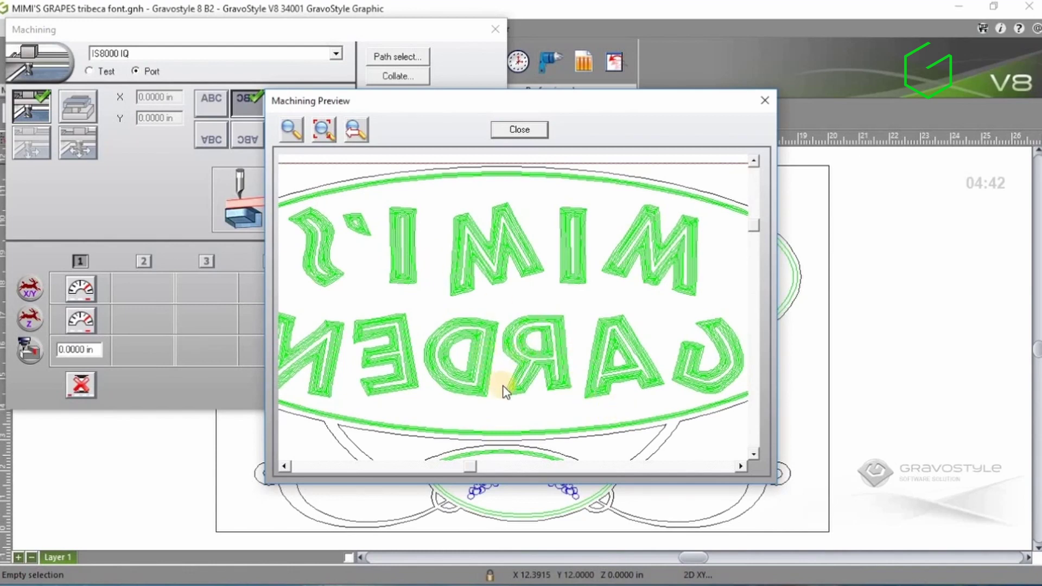
scroll(504, 371, down, 2)
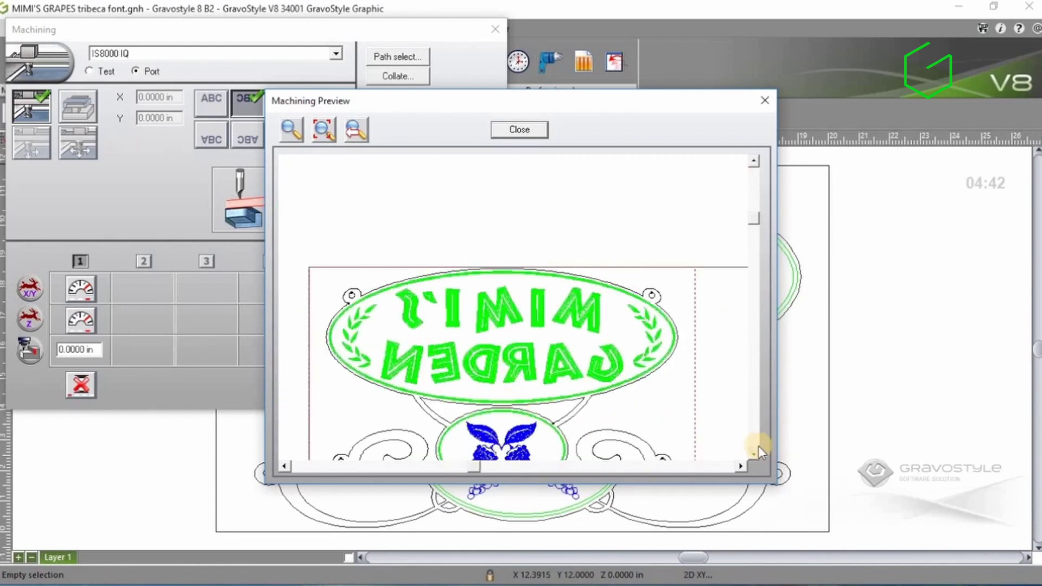
scroll(621, 431, up, 1)
scroll(483, 353, up, 1)
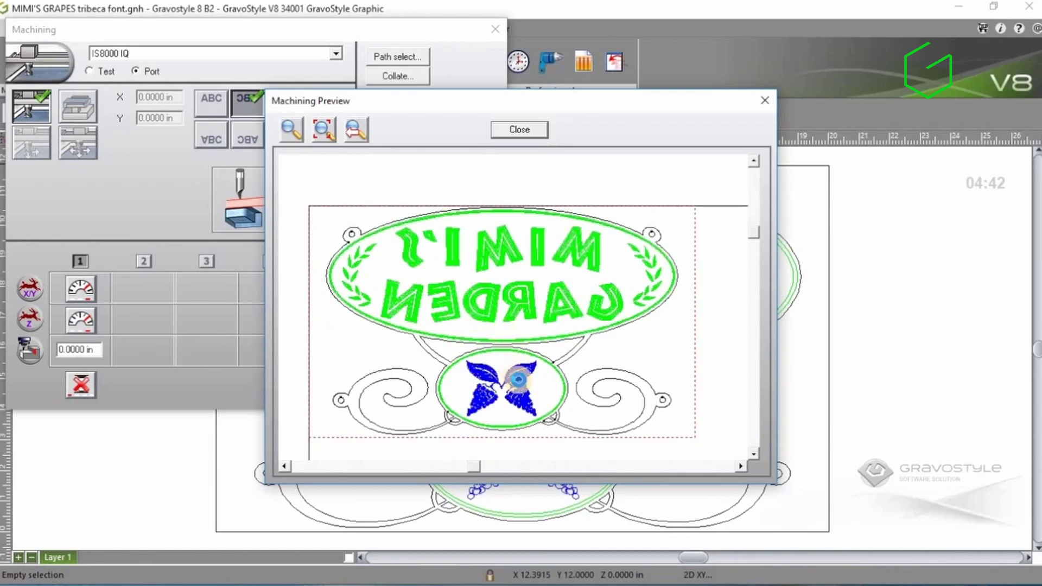
scroll(523, 368, up, 1)
scroll(522, 369, up, 1)
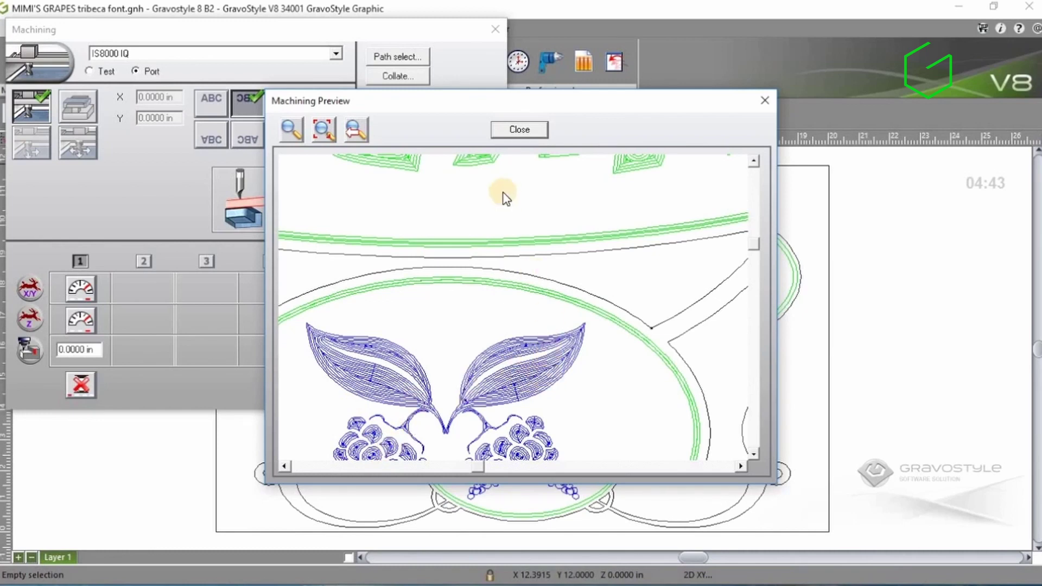
click(752, 161)
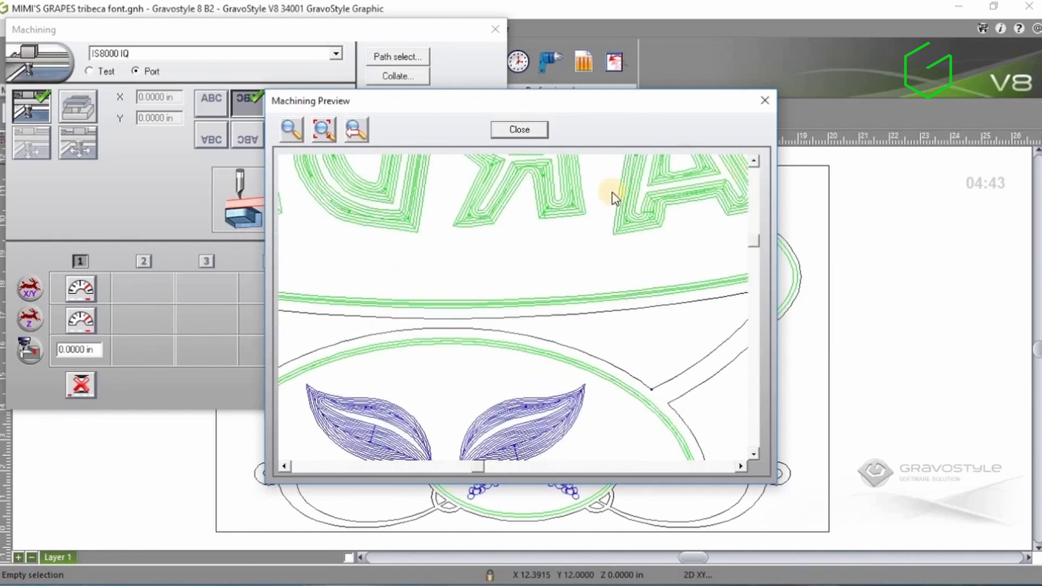
click(322, 130)
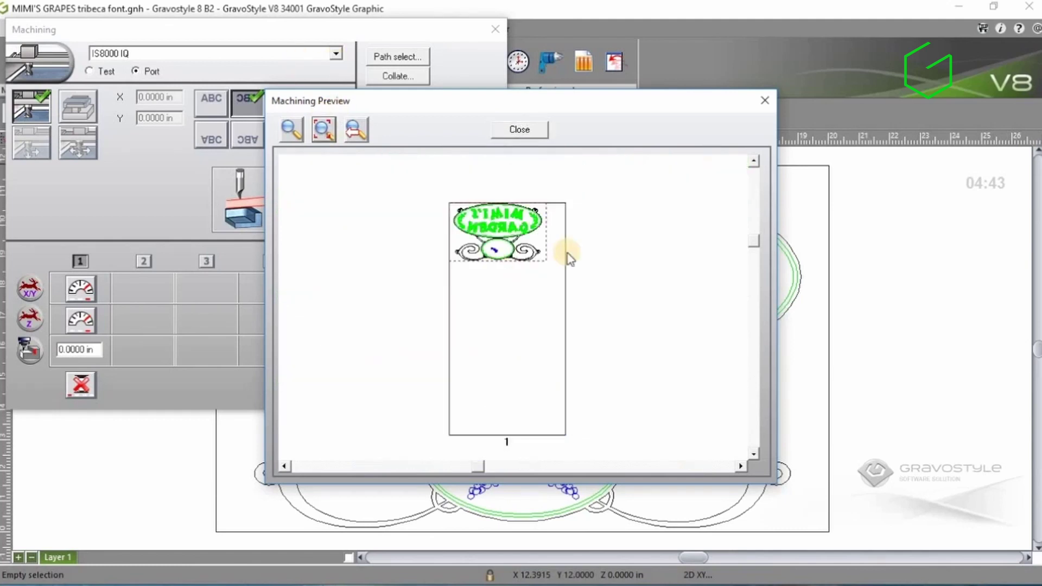
Step: Leave the preview and Machining dialog without running and switch to LaserStyle mode
click(525, 130)
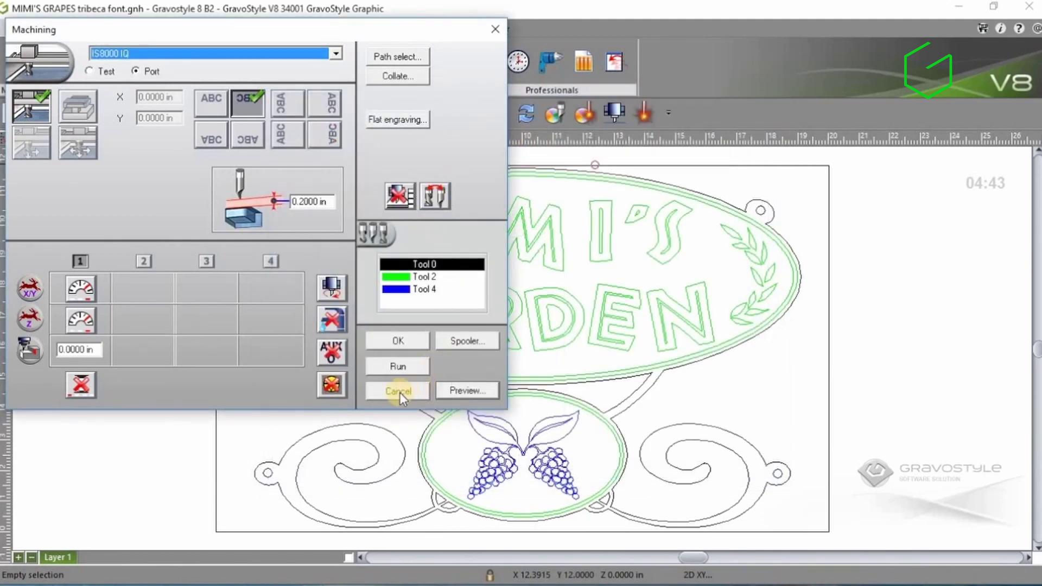
click(399, 392)
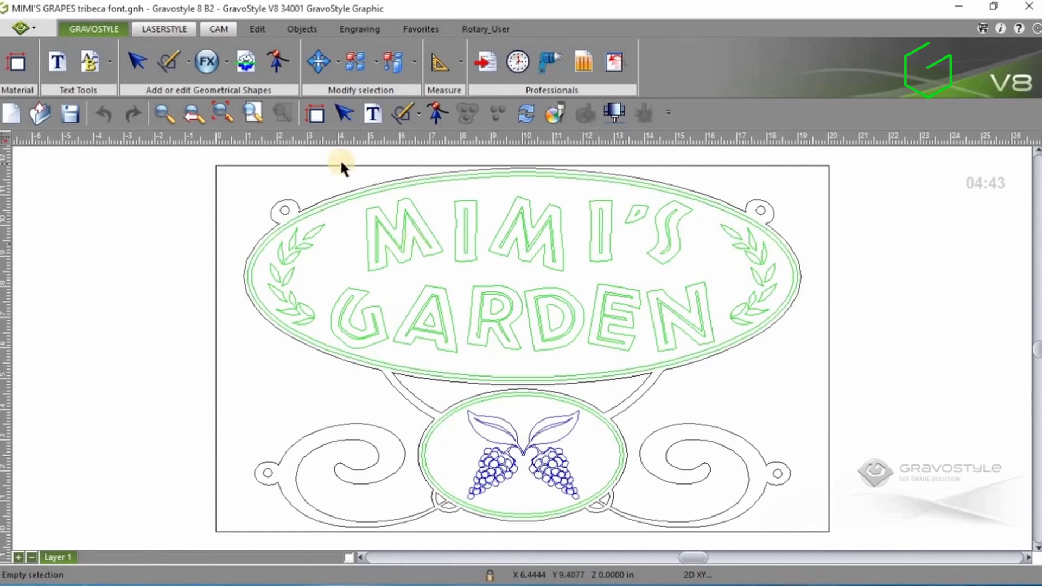
click(168, 28)
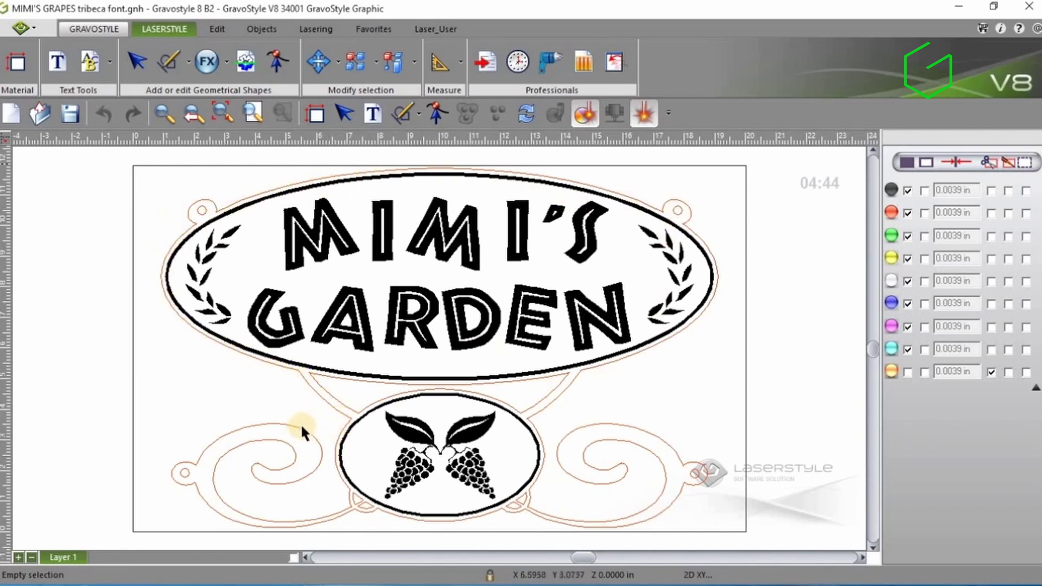
Step: Launch the L-Solution laser driver for marking and nudge its window upward
click(644, 115)
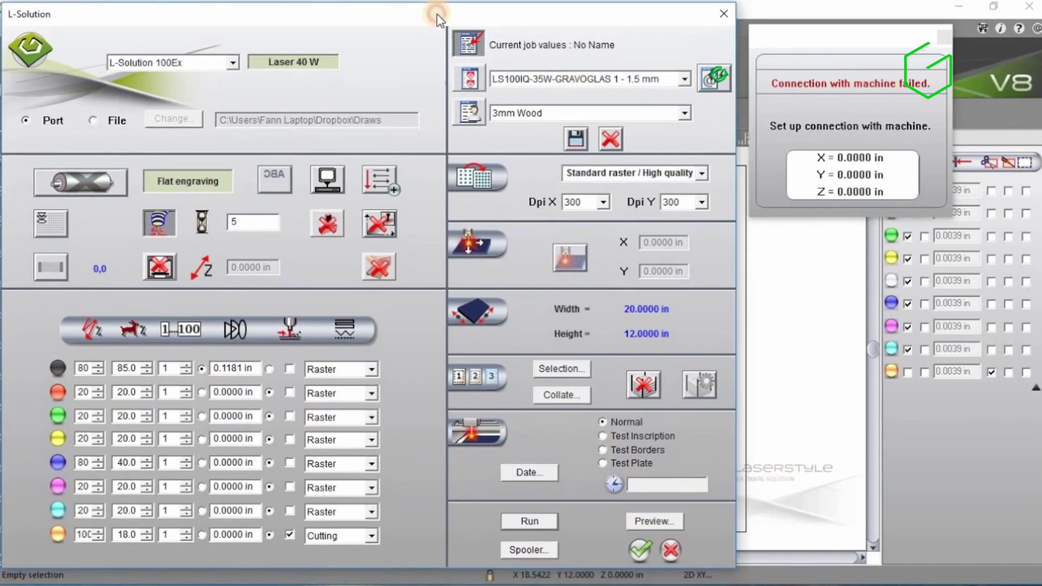
drag(433, 31, 431, 17)
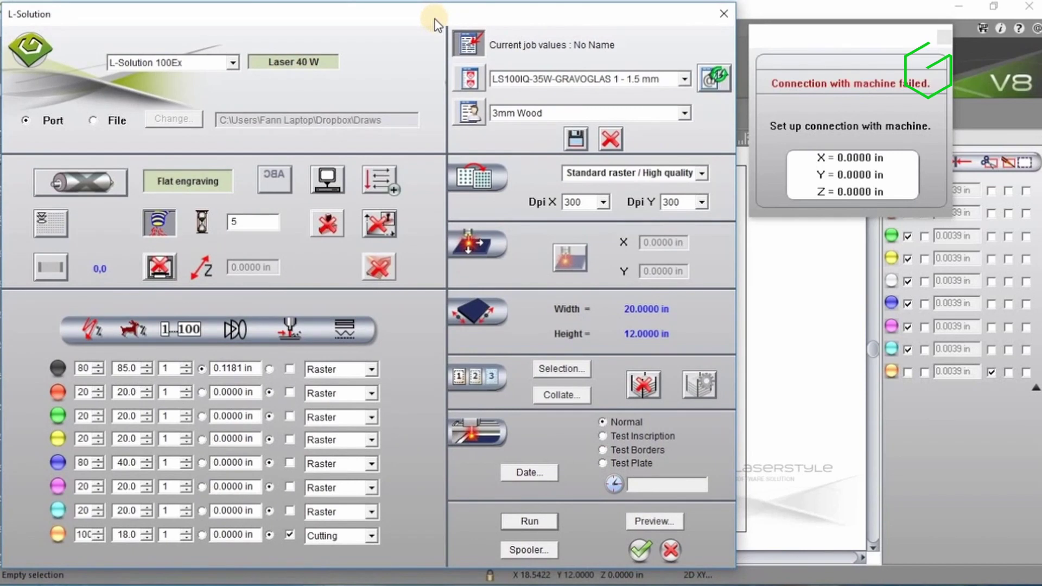